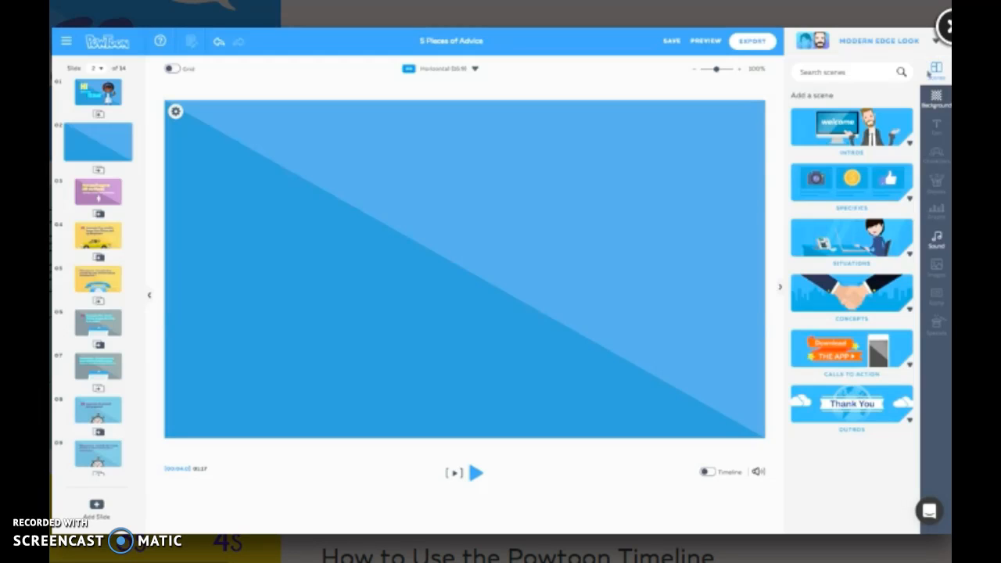
Apply the Intros scene with the waving woman and the "Add Name" and "Add job position" texts to slide 2.
left_click(857, 126)
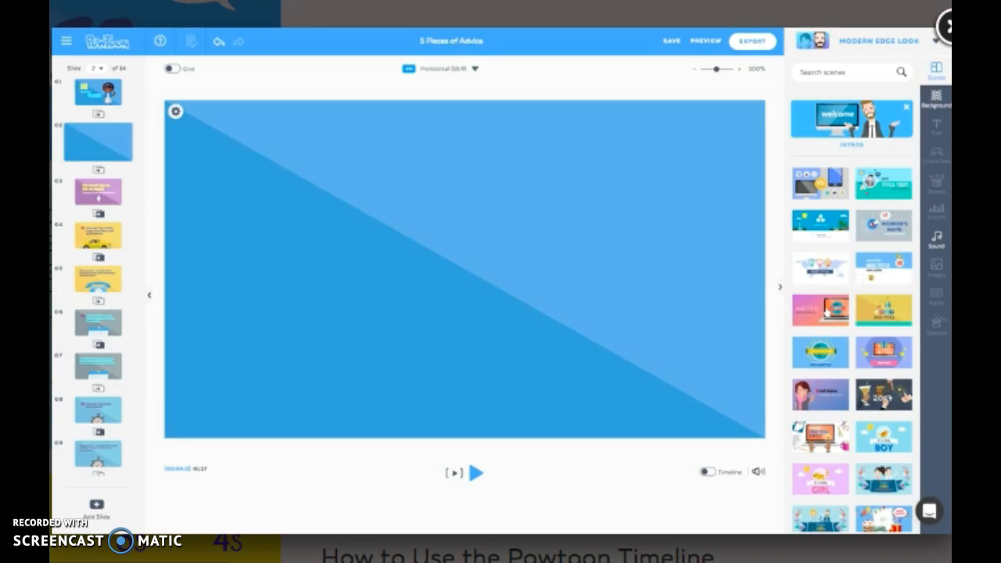
left_click(827, 311)
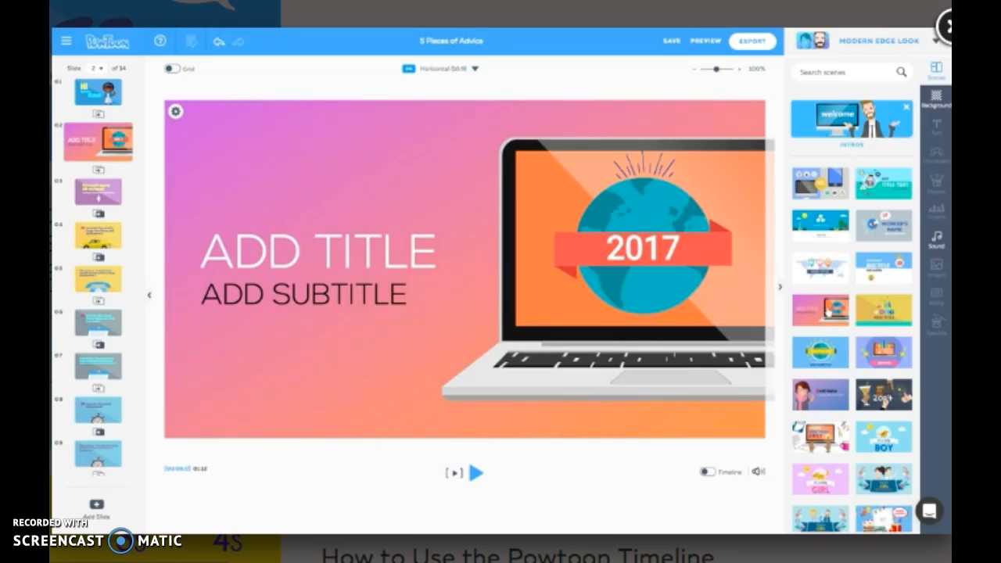
left_click(883, 359)
left_click(832, 397)
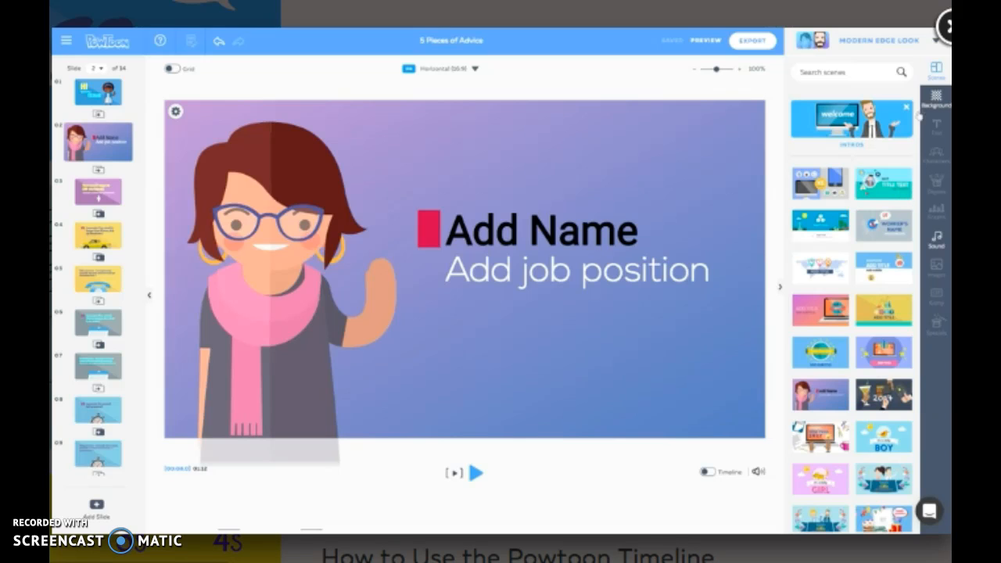
Try the green park location background and an orange colour background on slide 2.
left_click(936, 97)
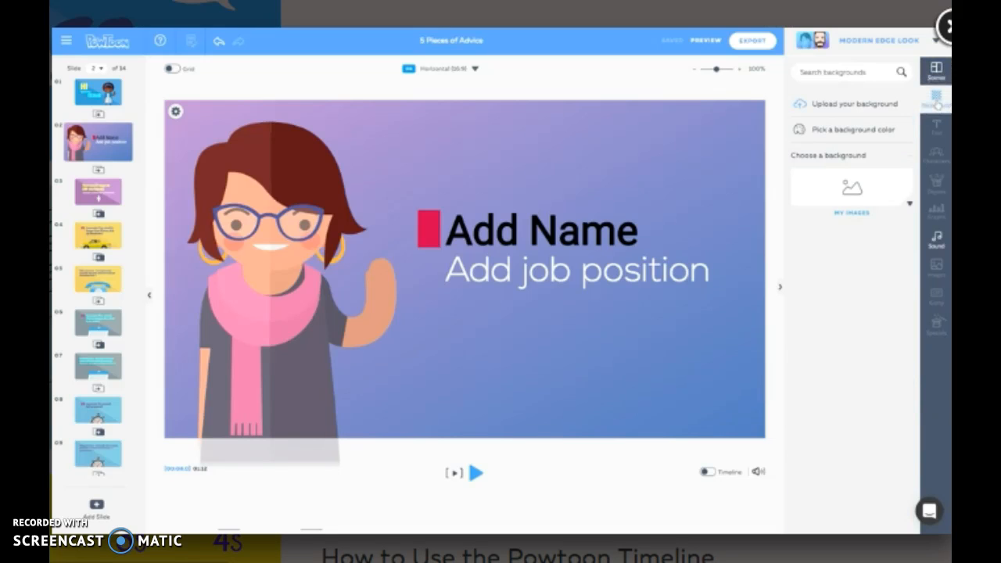
scroll(860, 265, "down", 3)
left_click(860, 287)
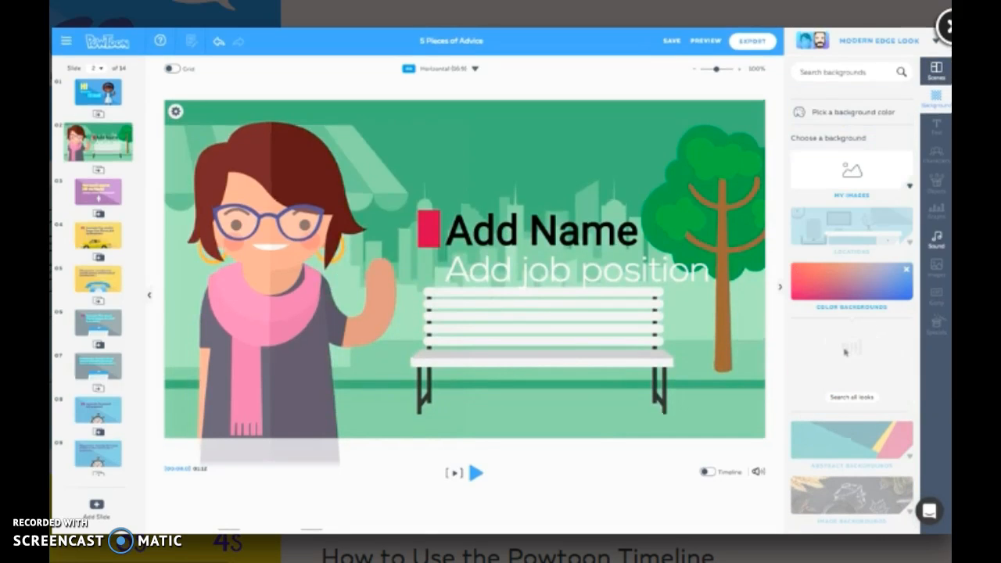
scroll(868, 331, "down", 2)
left_click(869, 329)
scroll(862, 363, "down", 6)
left_click(867, 427)
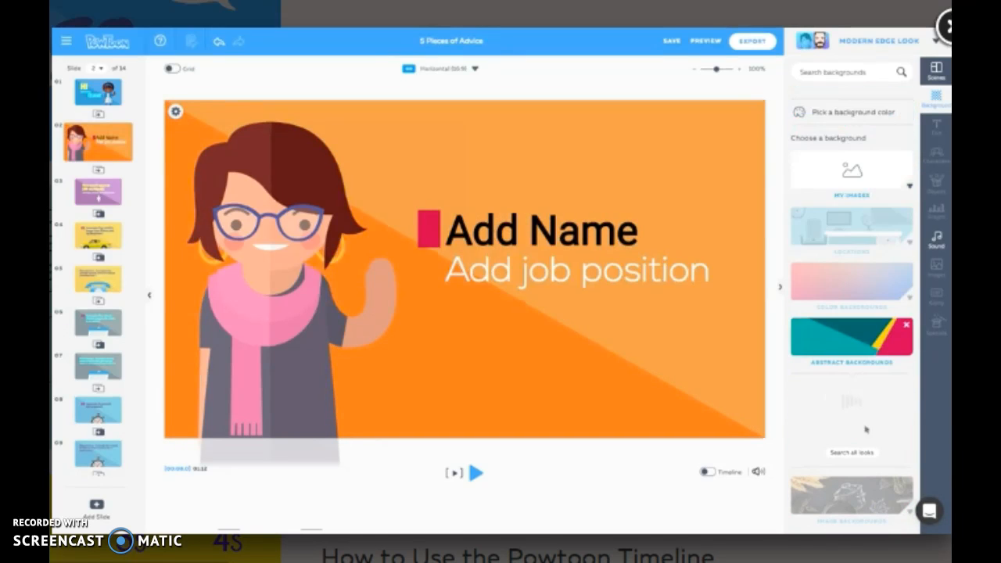
Try a pale yellow abstract background and a dark chalkboard image background on slide 2, and look at the background upload options.
scroll(867, 381, "down", 4)
left_click(879, 380)
left_click(874, 489)
scroll(874, 449, "down", 4)
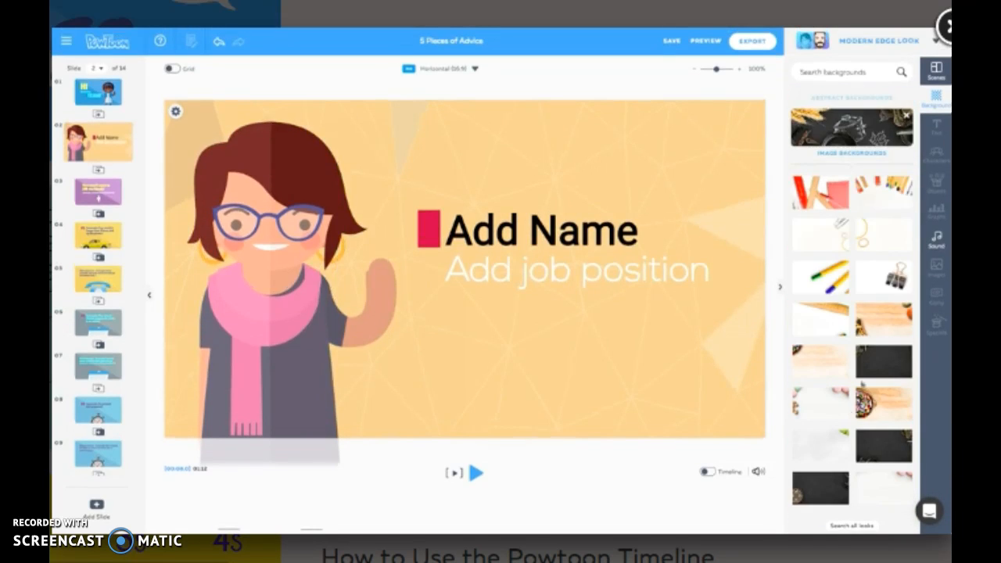
left_click(882, 487)
scroll(849, 352, "up", 4)
left_click(813, 107)
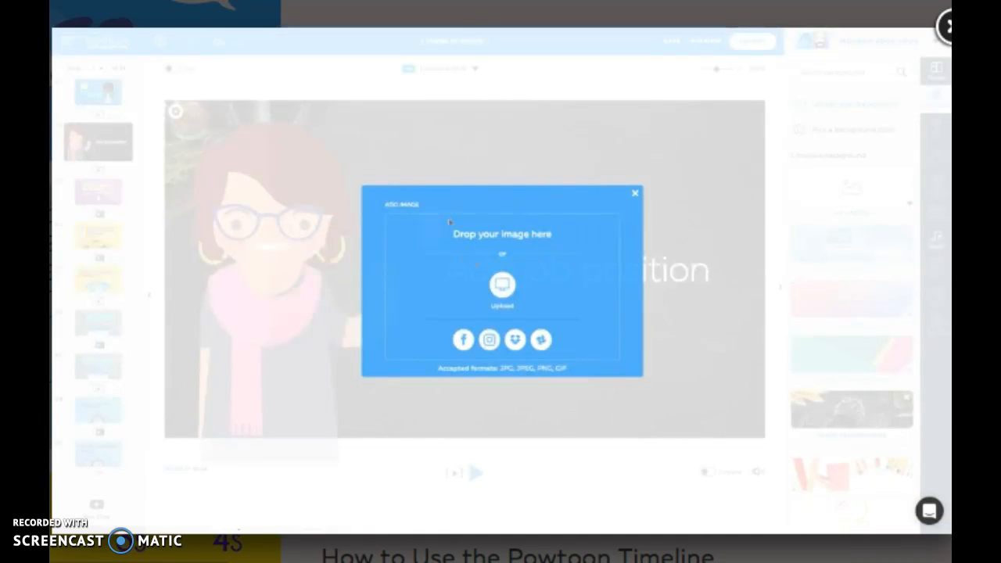
left_click(635, 193)
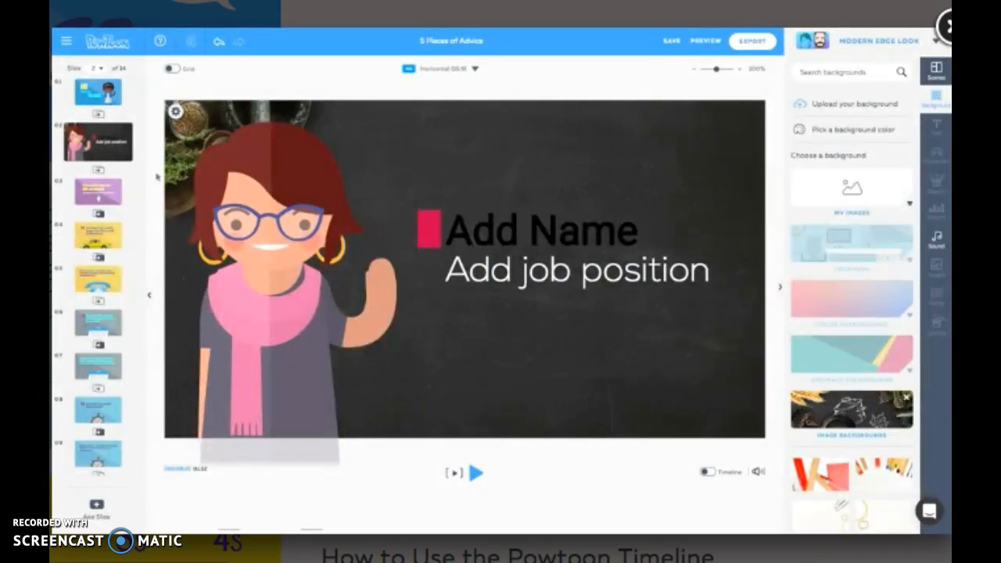
Set slide 2's background to the solid turquoise basic colour.
left_click(829, 130)
left_click(762, 169)
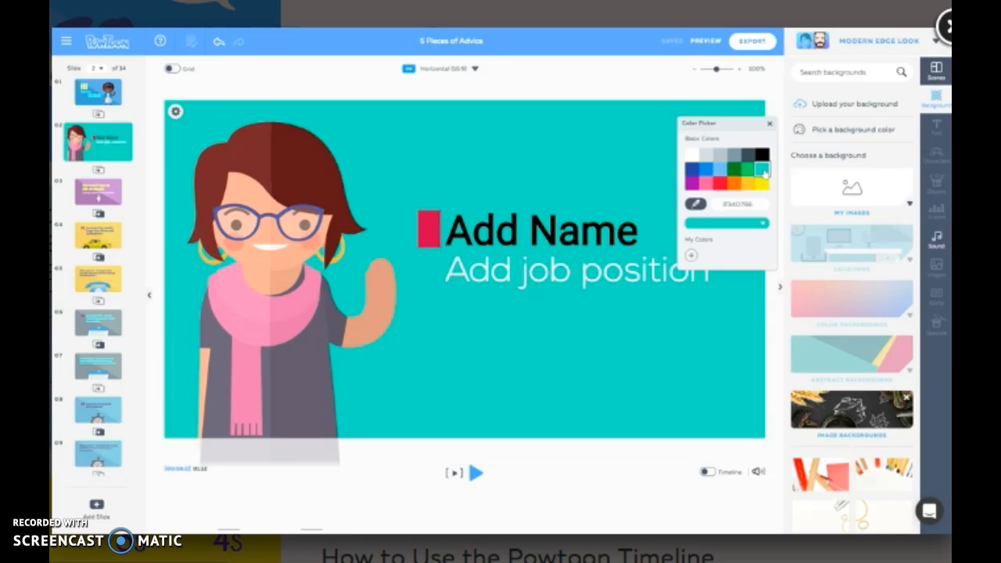
left_click(645, 92)
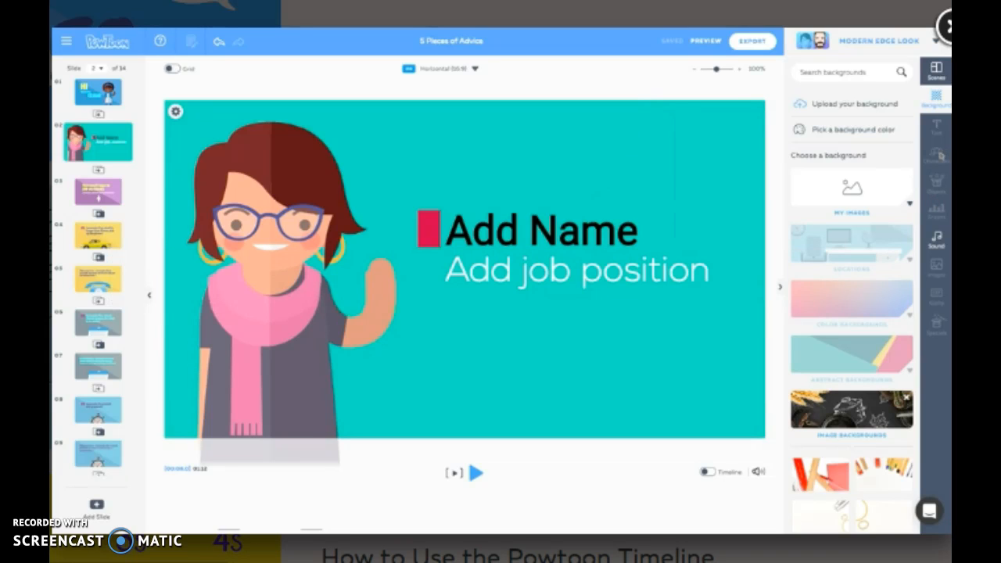
Turn on the timeline for slide 2 and inspect the timing of the woman, the name text and the job position text.
left_click(939, 156)
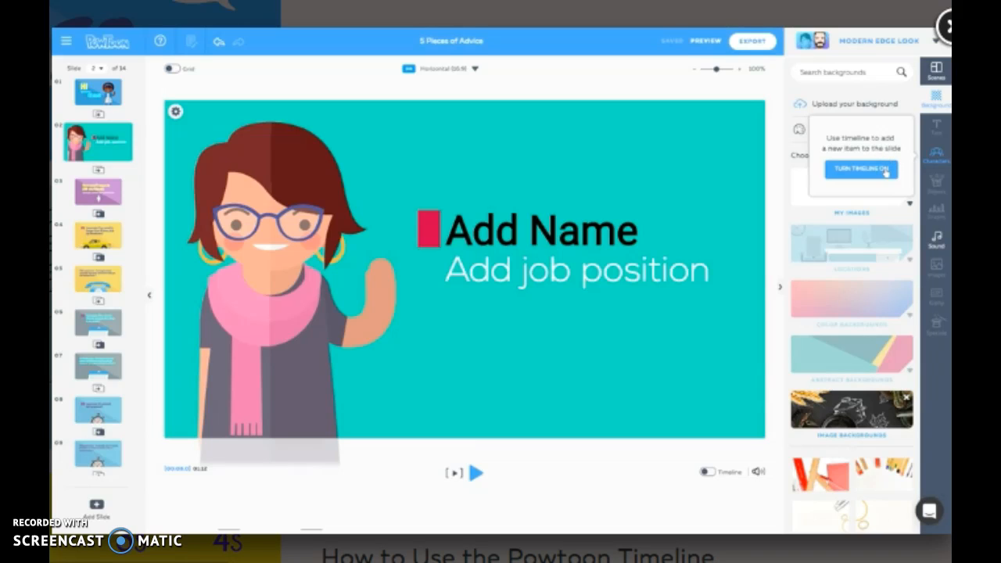
left_click(885, 171)
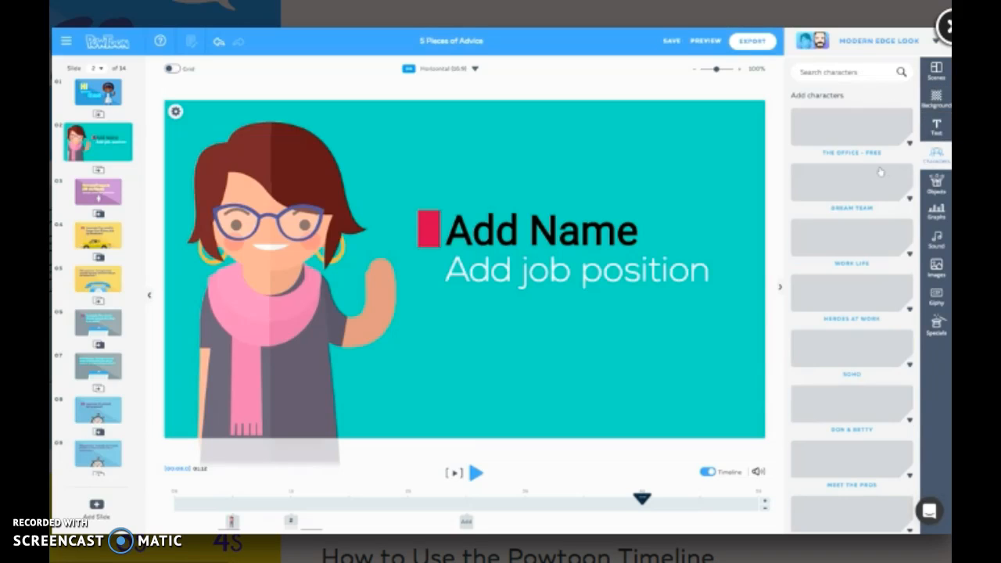
left_click(232, 521)
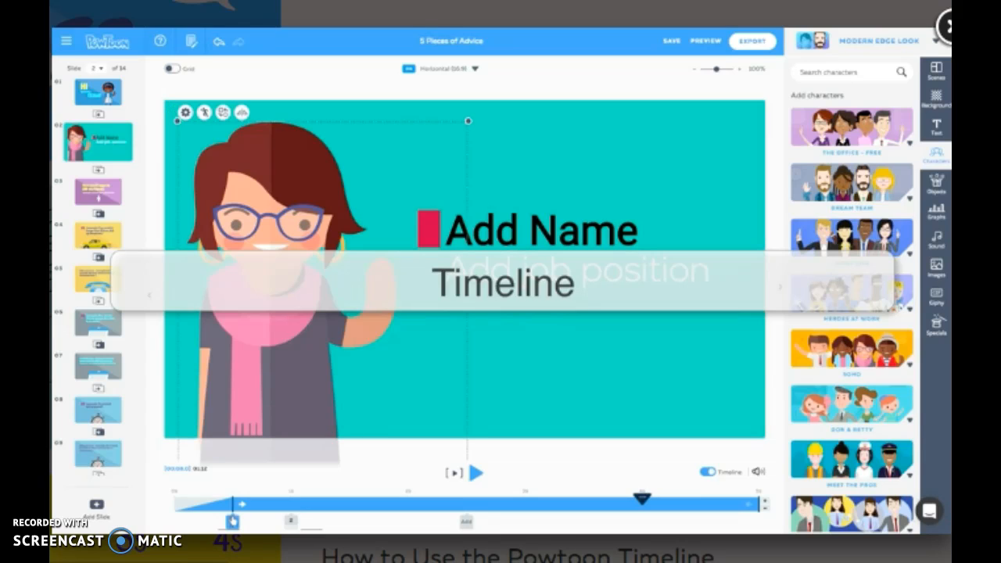
left_click(291, 521)
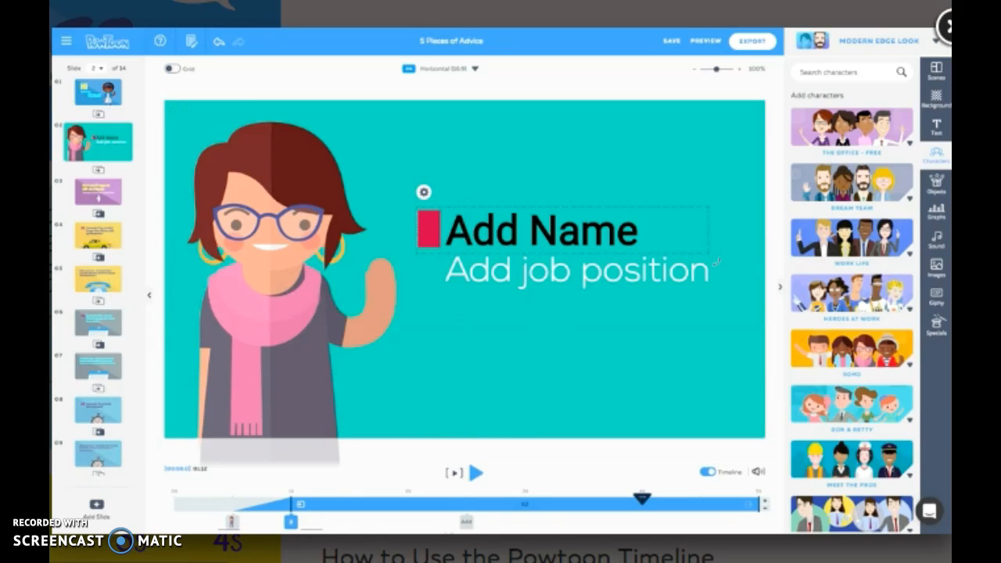
left_click(466, 522)
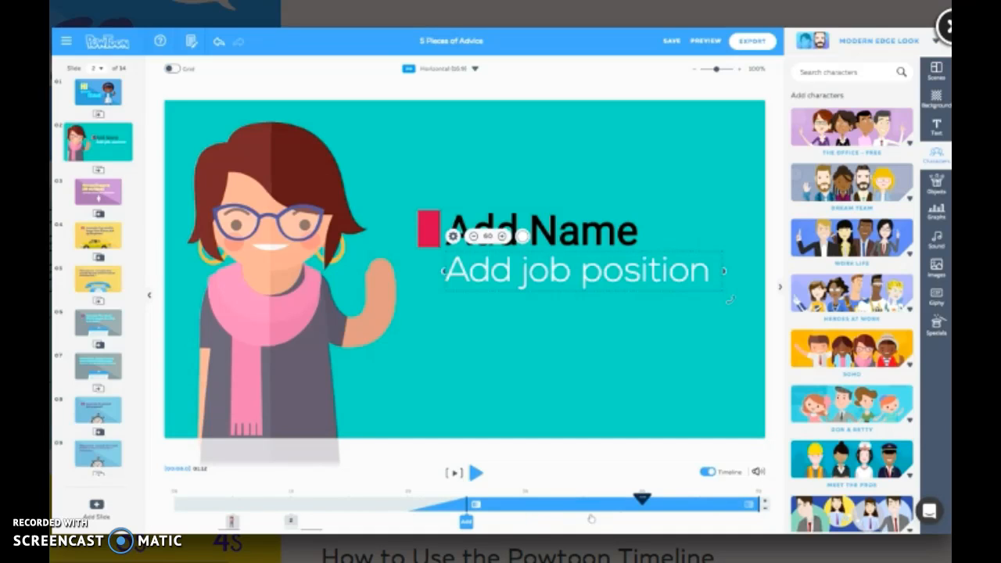
Try lengthening slide 2 by 2 seconds, remove the added time, and move the playhead to the 3-second mark.
left_click(764, 504)
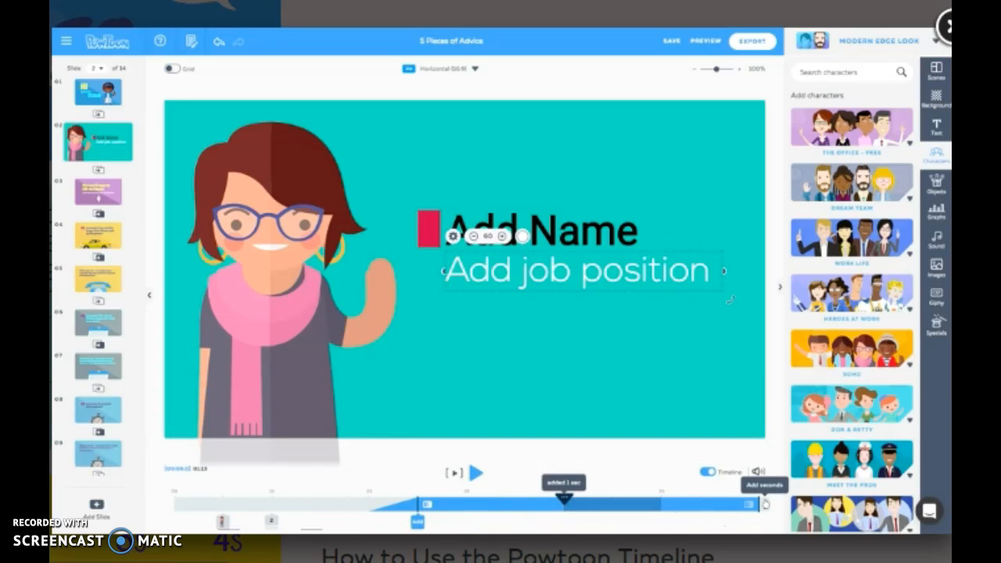
left_click(763, 505)
left_click(763, 506)
left_click(763, 506)
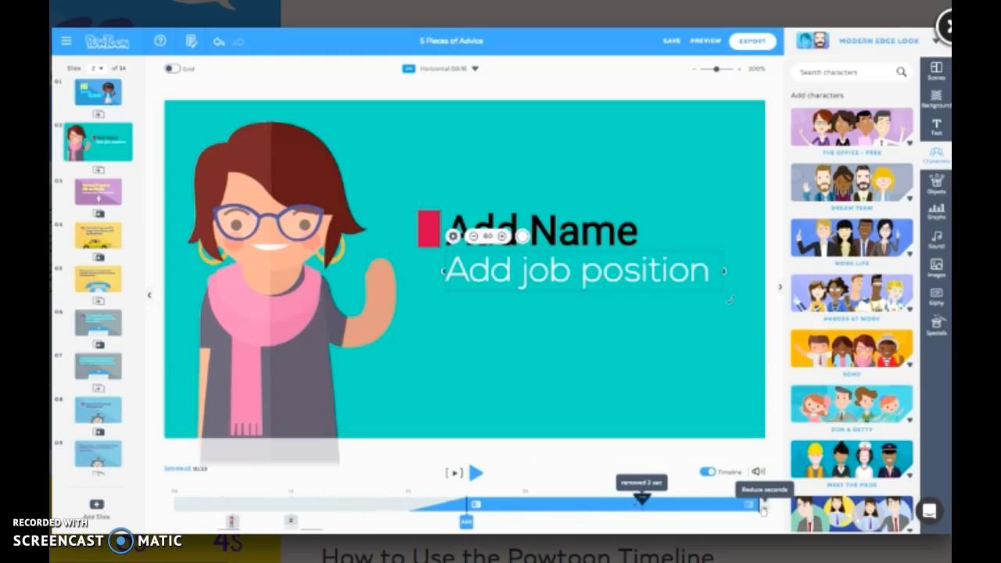
left_click_drag(592, 497, 499, 519)
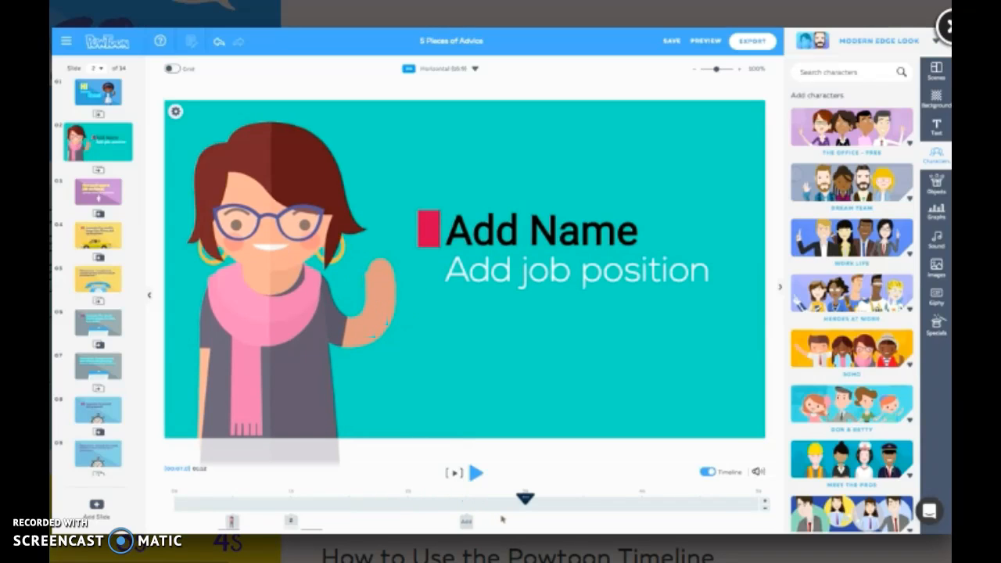
Insert a blank slide after slide 2 and place the Soho man with suspenders at its centre, entering at the 1-second mark.
mouse_move(118, 150)
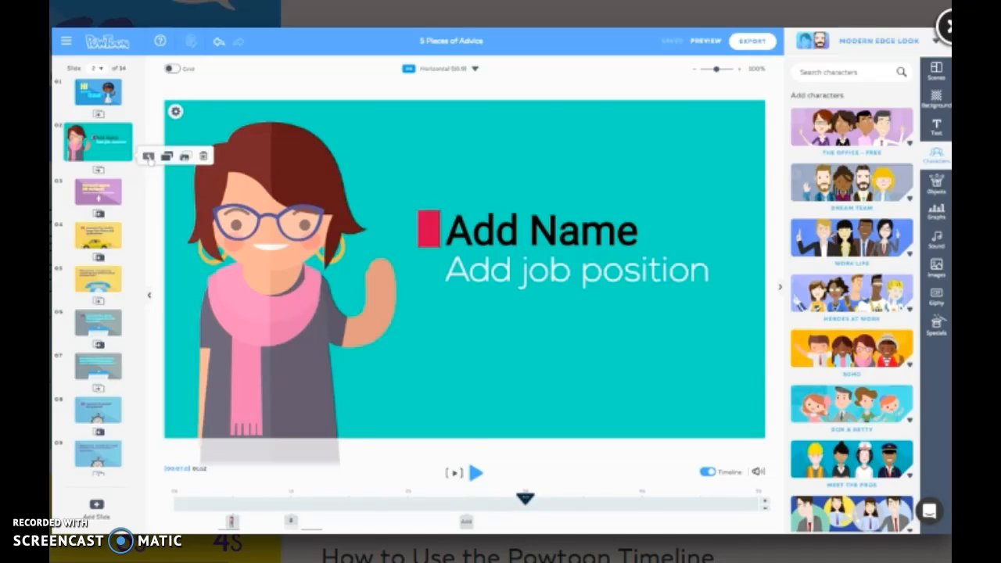
left_click(148, 157)
scroll(875, 329, "down", 2)
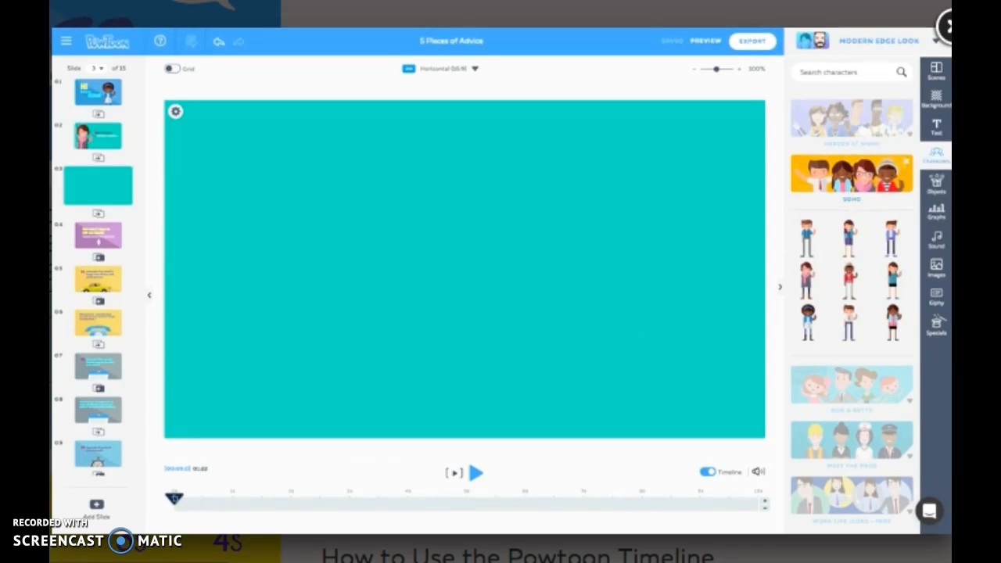
left_click_drag(174, 498, 235, 499)
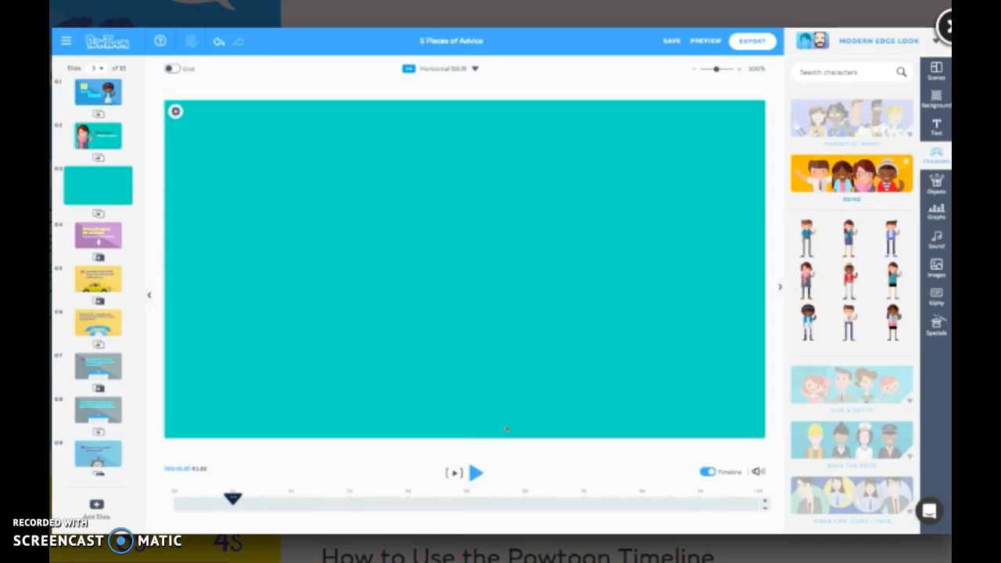
left_click_drag(811, 243, 475, 318)
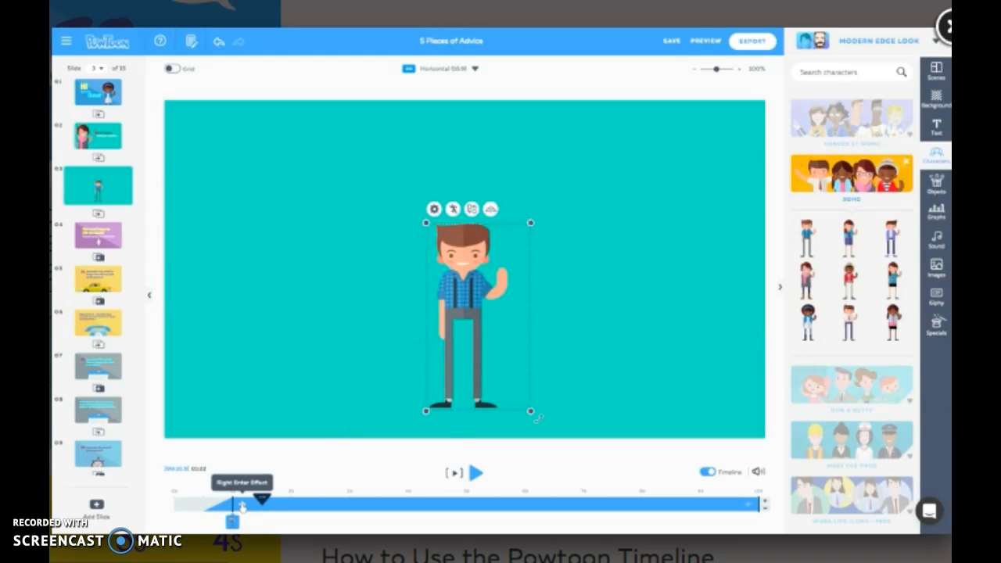
left_click(241, 505)
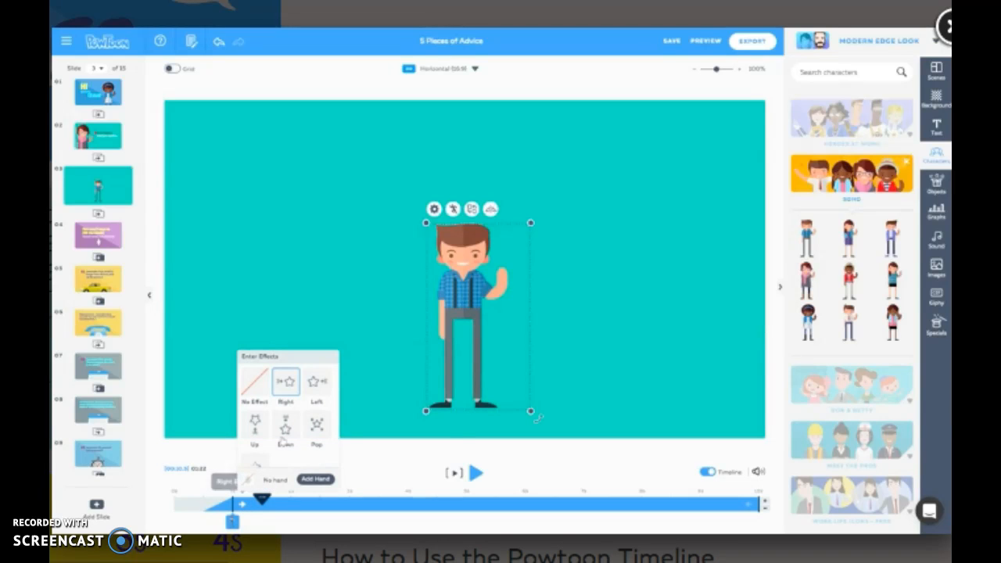
left_click(375, 459)
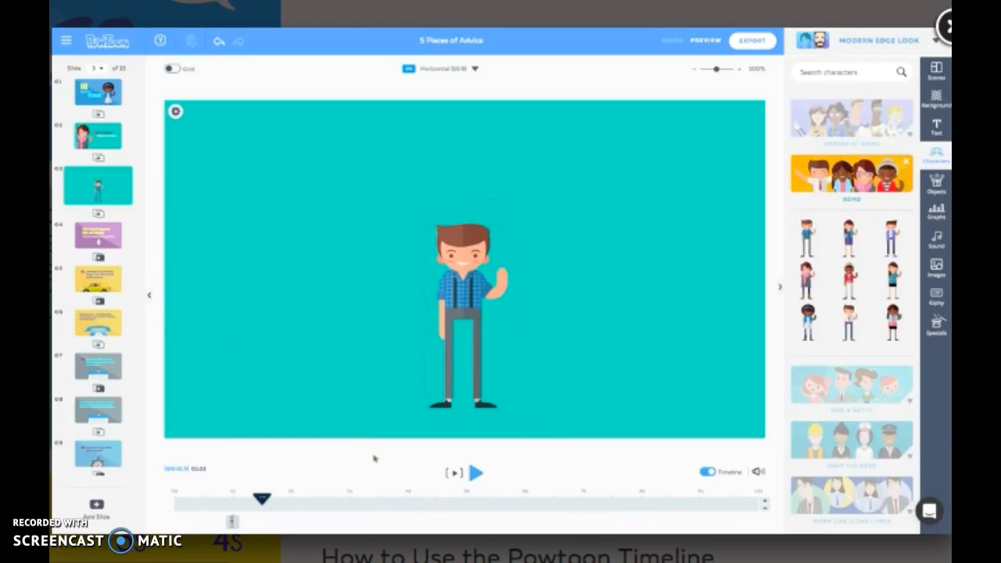
Search the objects for "light bulb" and place the yellow bulb above the man's head.
left_click(936, 185)
left_click(844, 72)
type("light bulb")
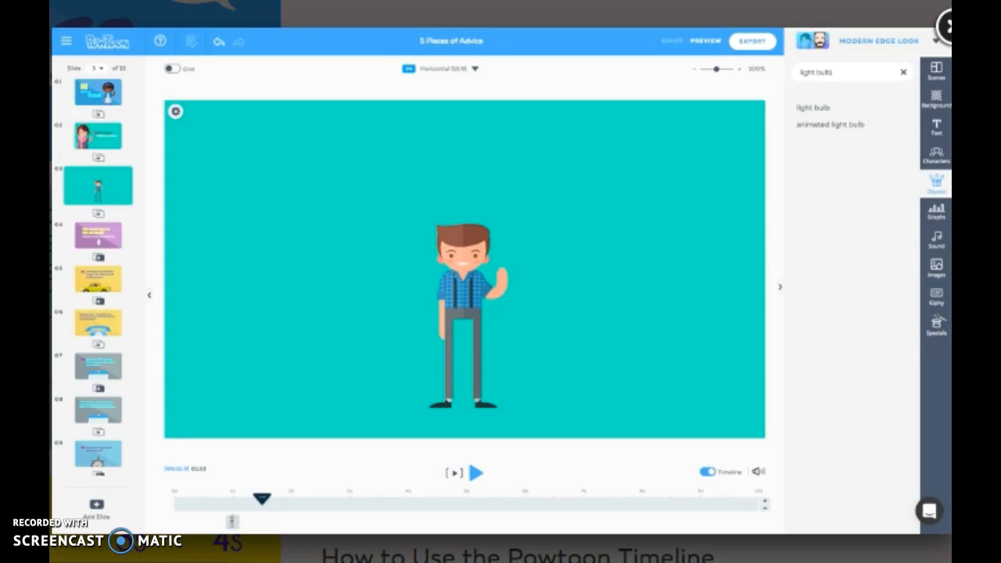
key("Return")
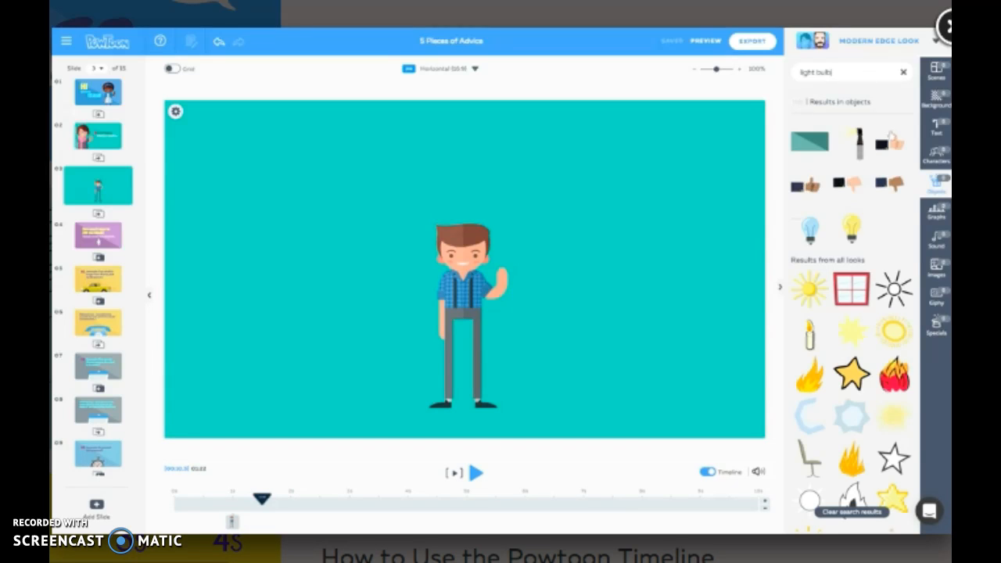
left_click_drag(851, 223, 461, 176)
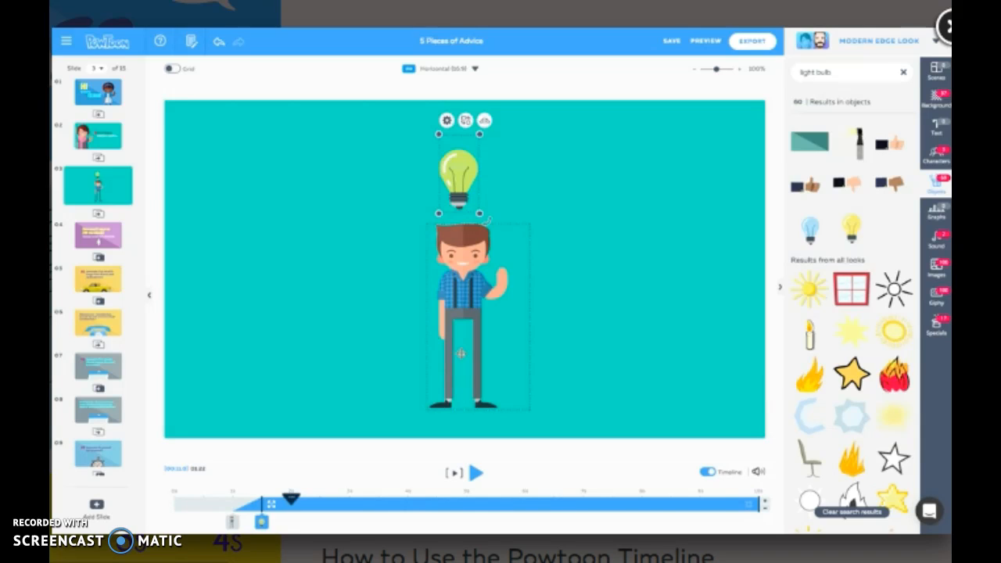
Shorten the man's time on the timeline so that he exits at the 3-second mark.
left_click(485, 227)
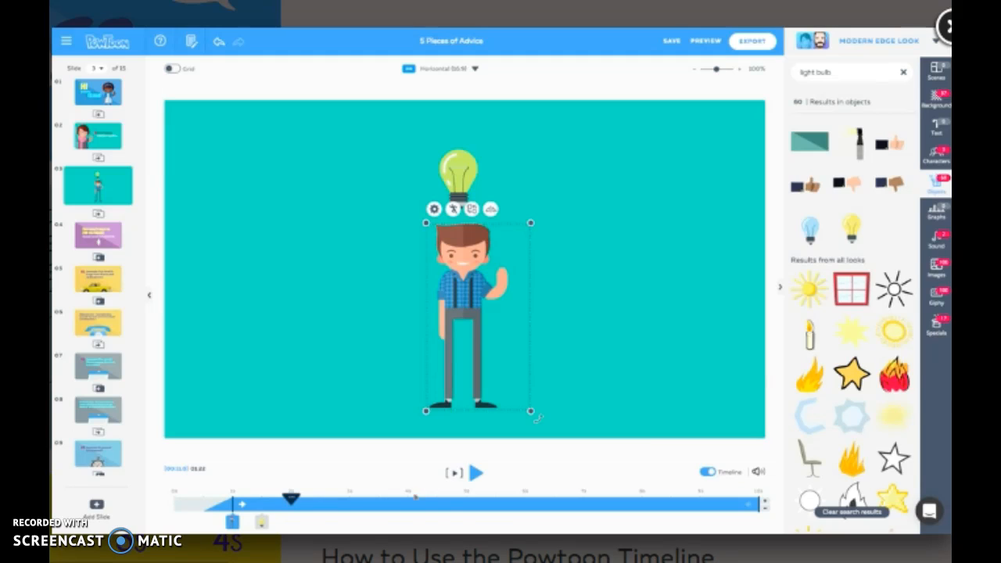
left_click(752, 504)
left_click_drag(728, 501, 349, 501)
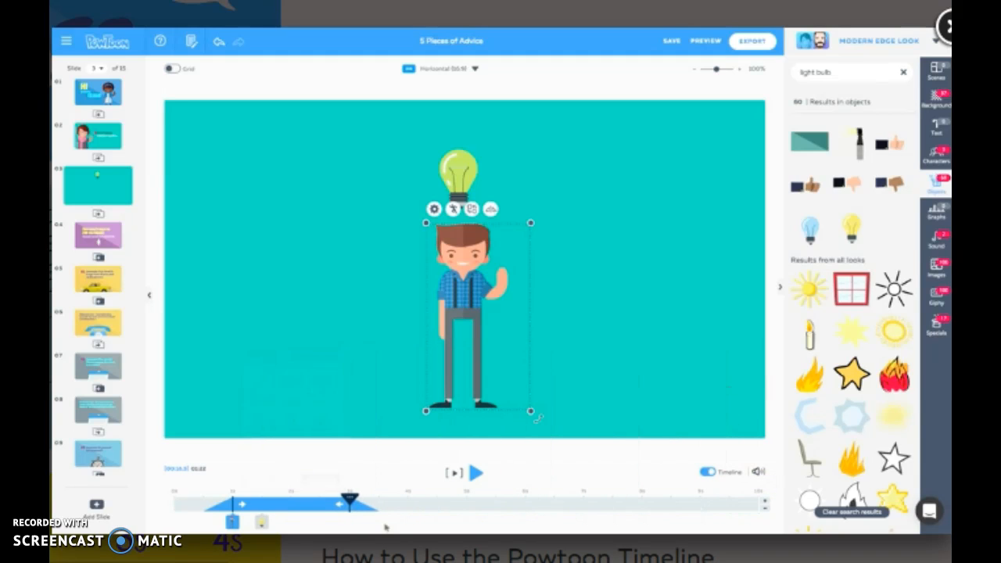
left_click(384, 527)
Set the light bulb's enter effect to Right and its exit effect to Left.
left_click(261, 522)
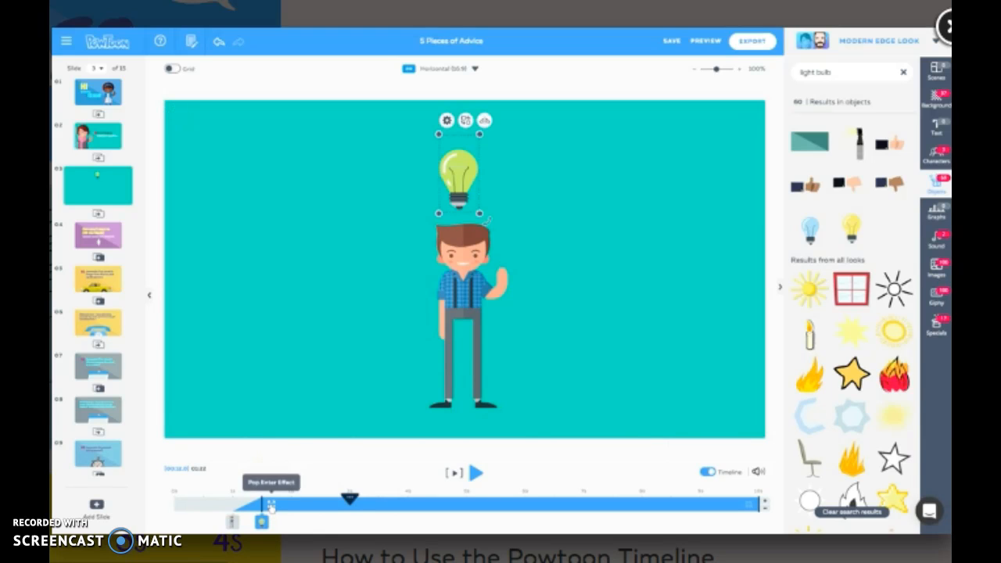
left_click(270, 505)
left_click(317, 388)
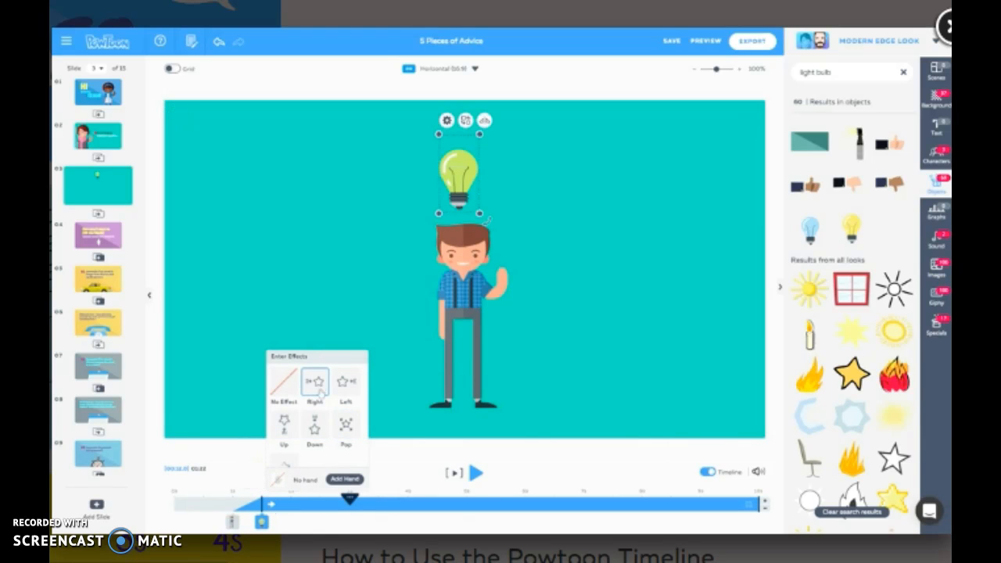
left_click(749, 505)
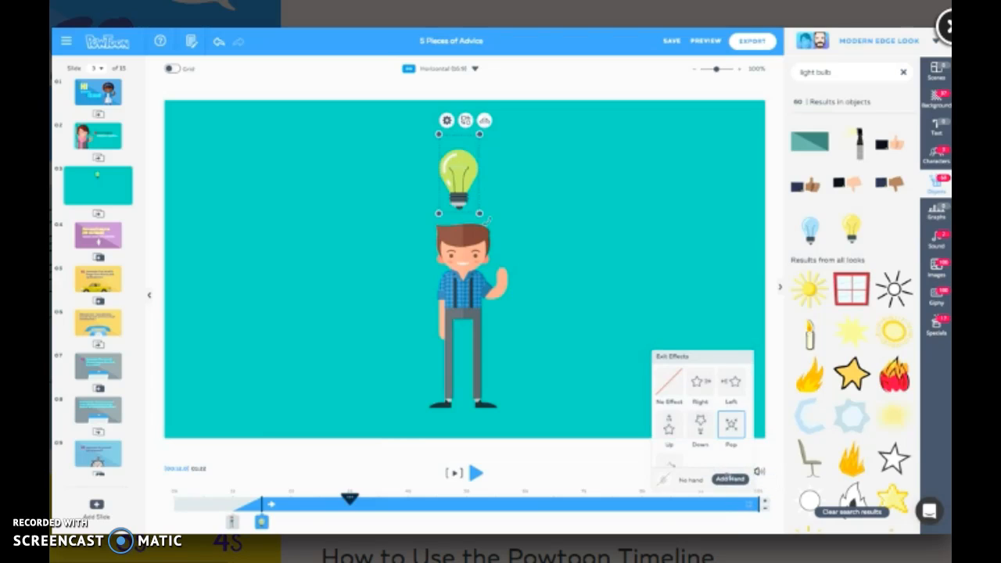
left_click(736, 385)
Match the light bulb's timing to the man's, starting at 1 second, and play slide 3 from the beginning.
left_click_drag(262, 522, 232, 521)
left_click_drag(729, 503, 173, 499)
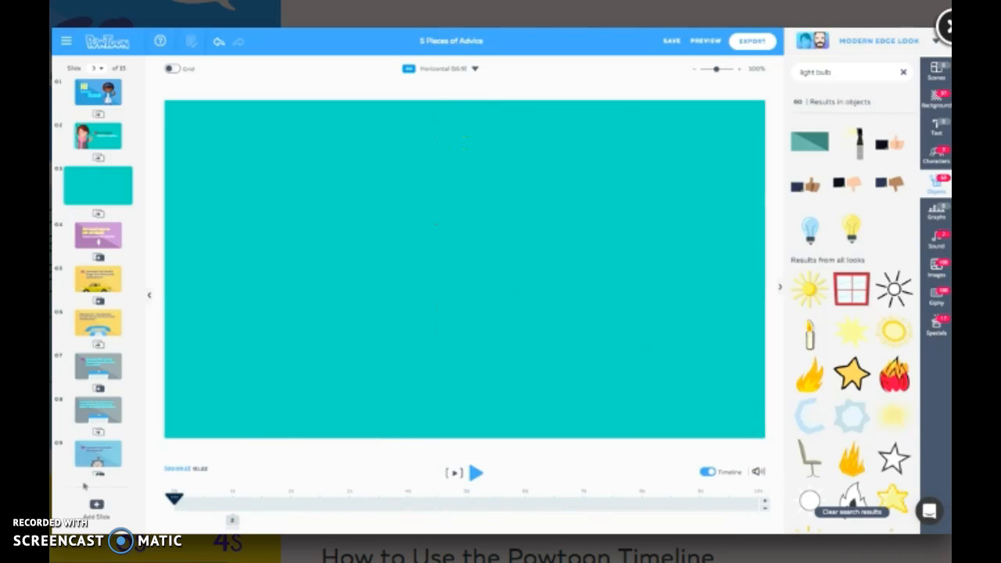
left_click(476, 474)
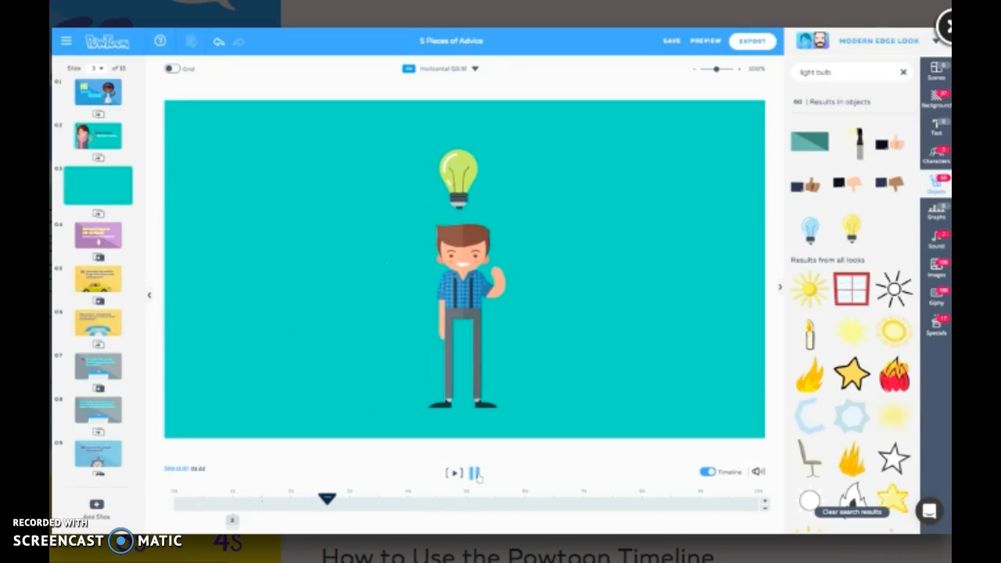
Pause the playback of slide 3 and move the playhead back to the 2-second mark.
left_click(475, 473)
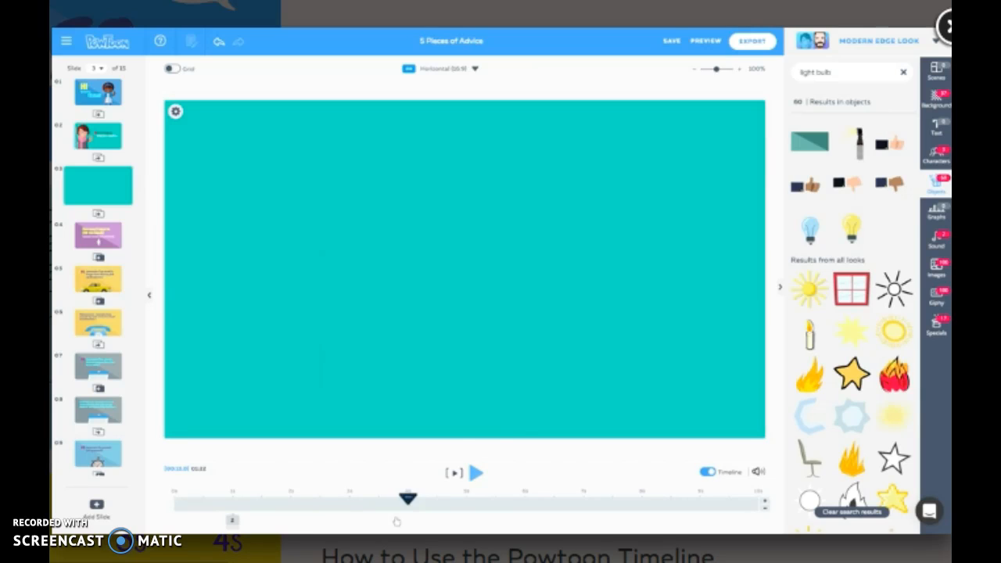
left_click_drag(408, 499, 293, 499)
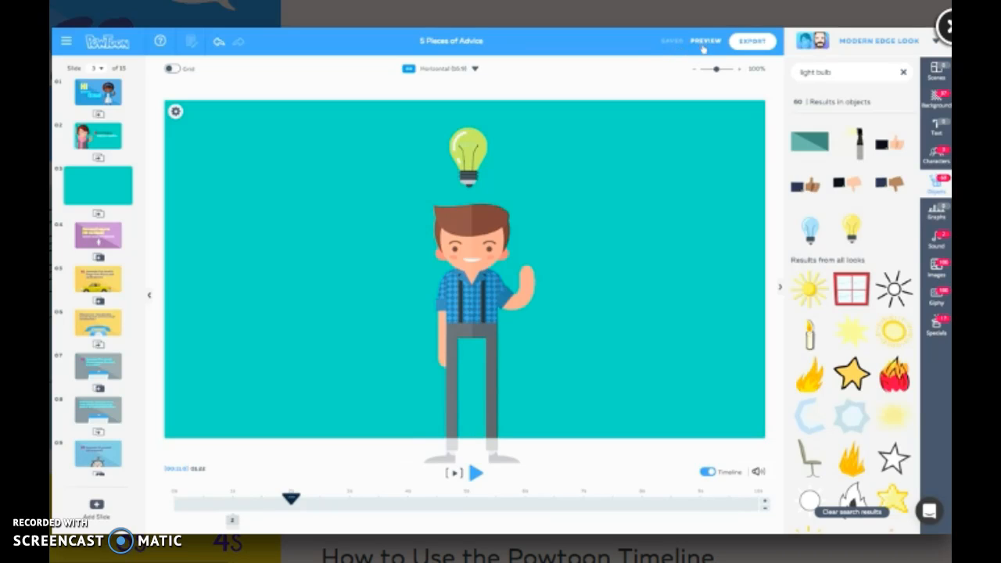
Look over the available help resources, including tutorials and keyboard shortcuts, and close the list.
left_click(159, 42)
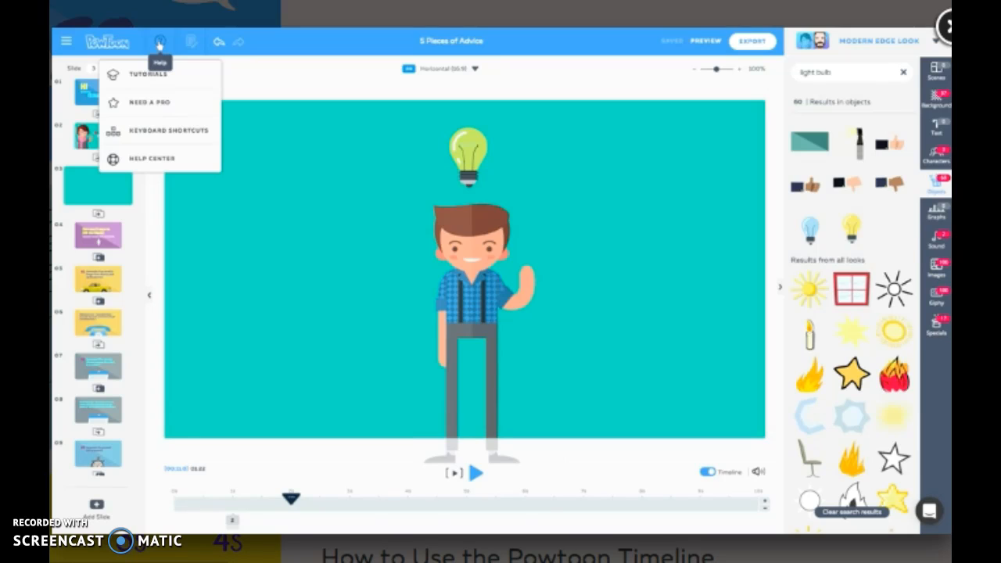
left_click(160, 42)
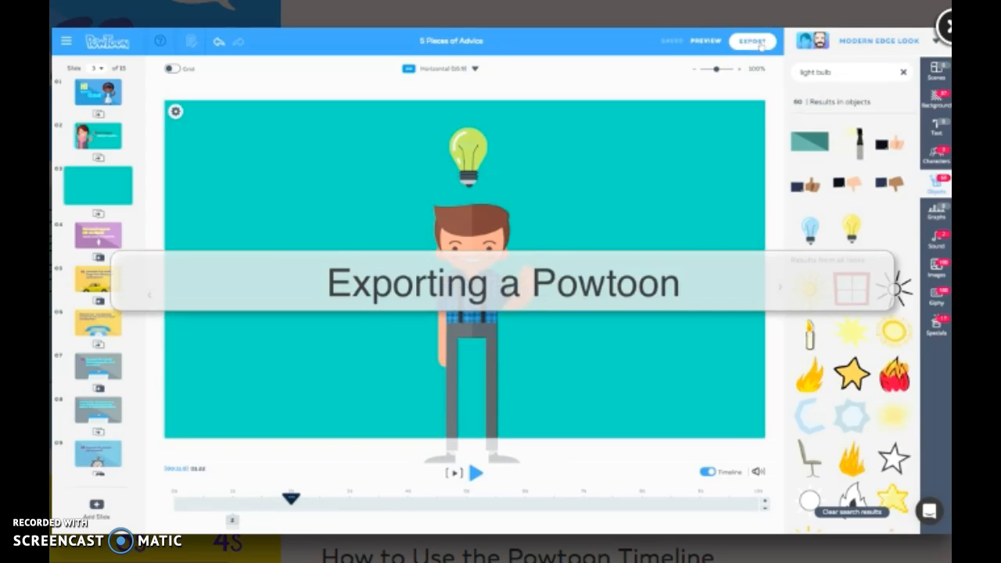
Export the "5 Pieces of Advice" Powtoon by publishing it to My Powtoons, selecting a category in its details.
left_click(759, 44)
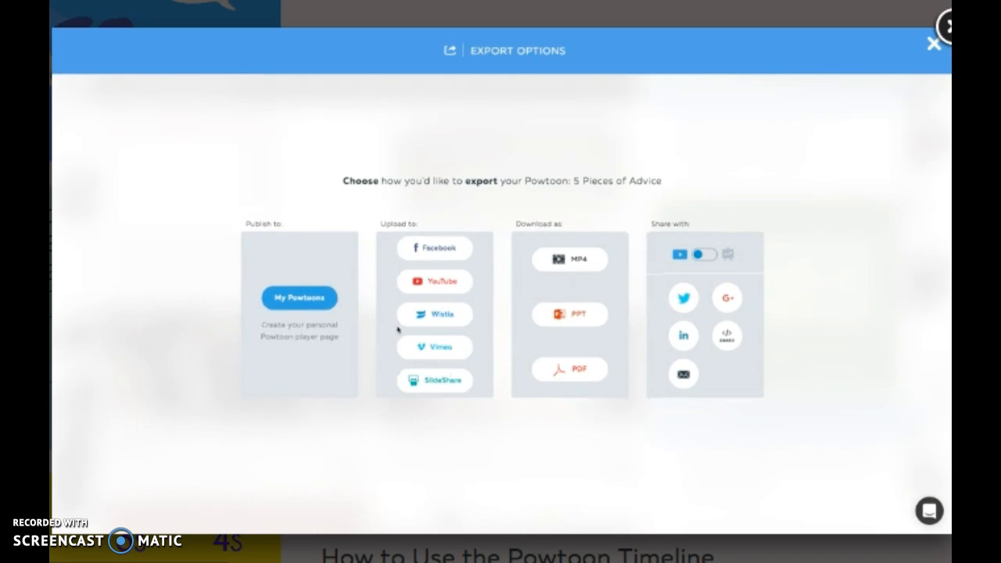
left_click(309, 299)
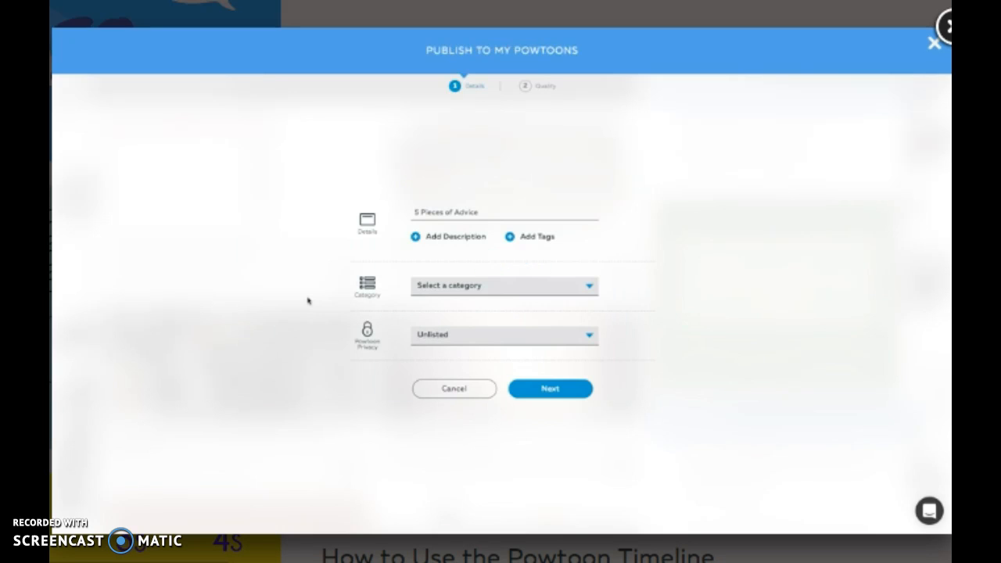
left_click(505, 286)
left_click(494, 286)
left_click(561, 391)
left_click(566, 385)
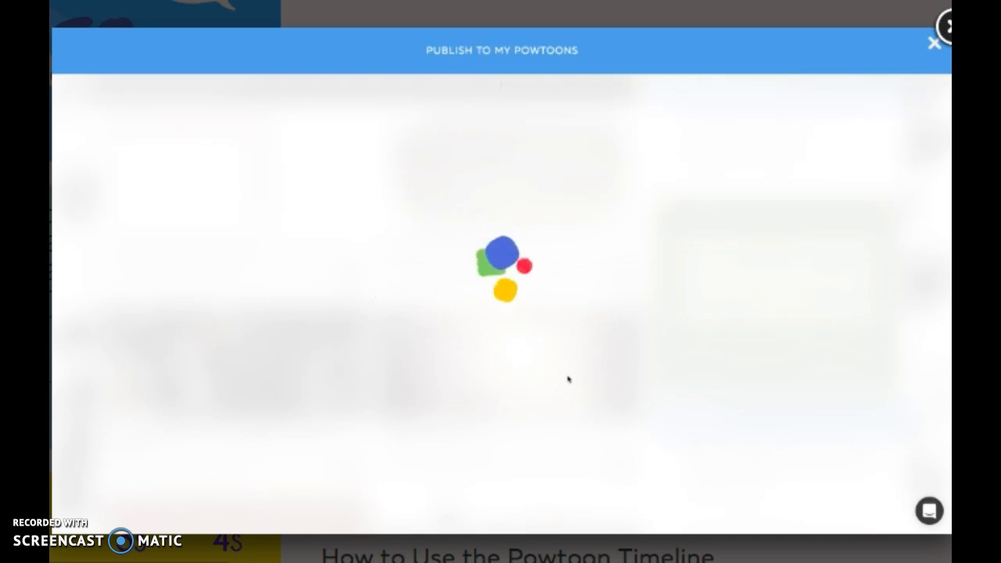